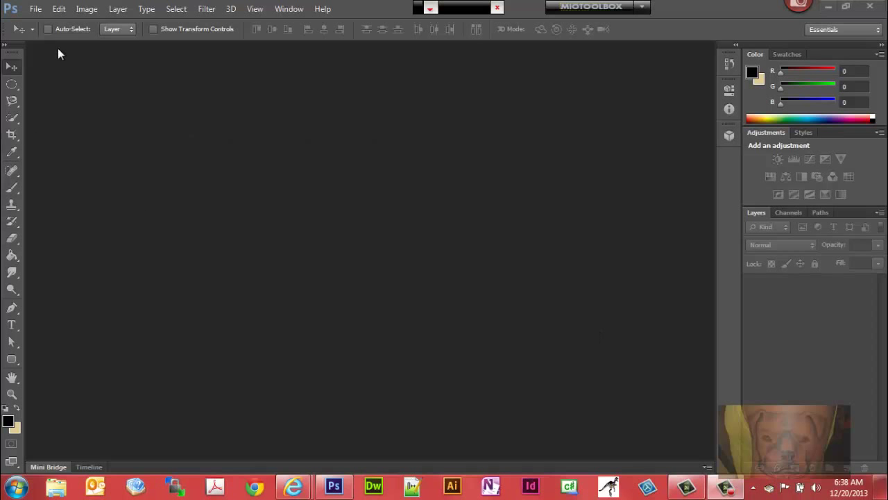
Step: Create a new 960 × 500 pixel document at 72 pixels/inch in RGB Color with transparent background contents
left_click(34, 9)
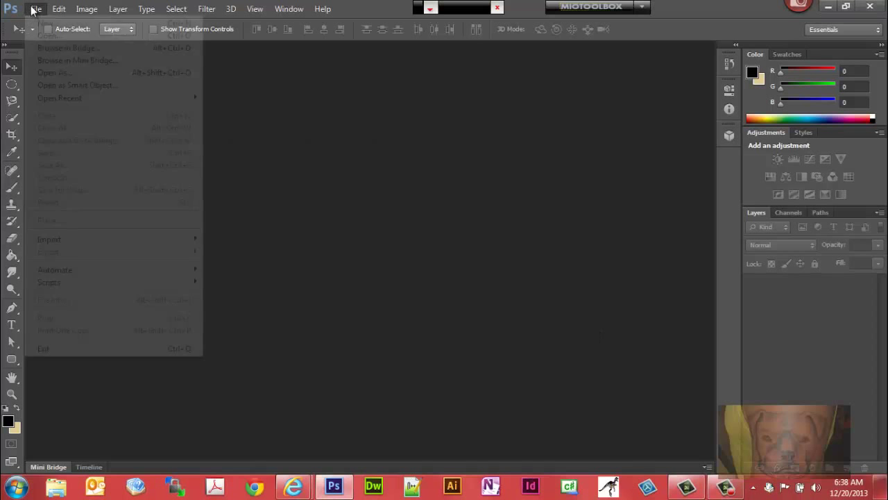
left_click(46, 23)
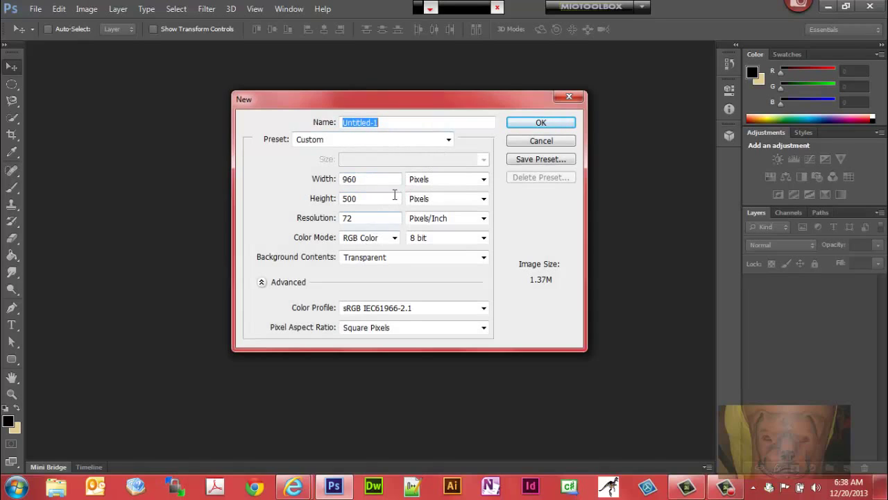
left_click(393, 238)
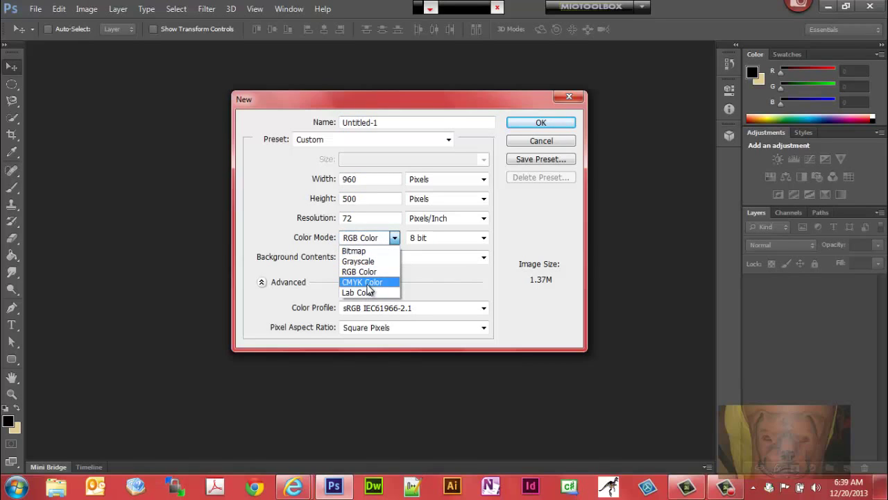
left_click(378, 181)
left_click_drag(360, 216, 346, 218)
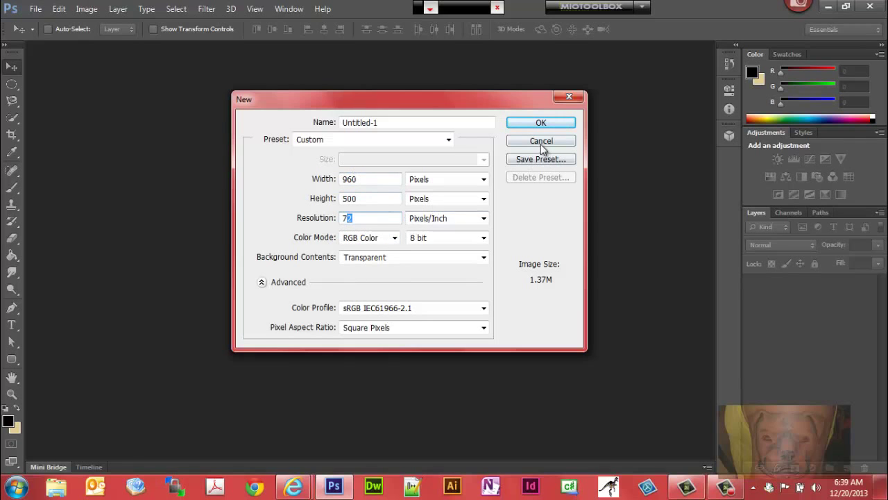
left_click(543, 123)
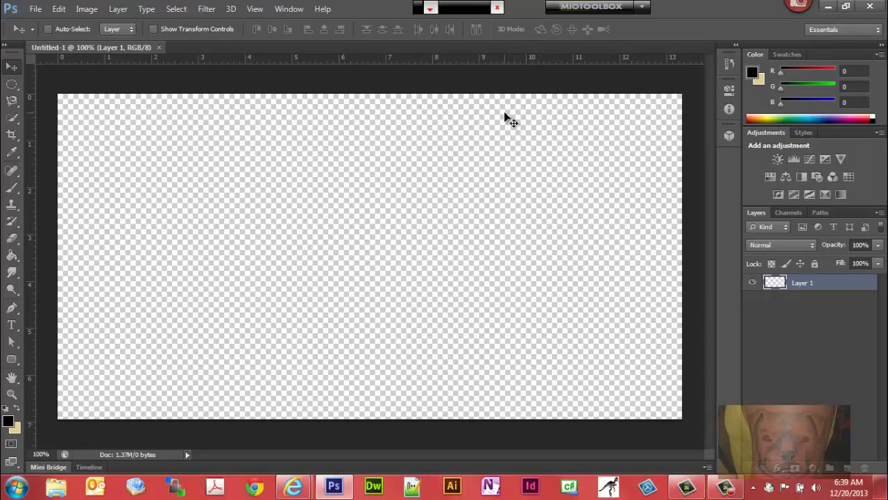
Step: Fill Layer 1 with the tan swatch (RGB 226, 204, 146) using the Paint Bucket
left_click(18, 407)
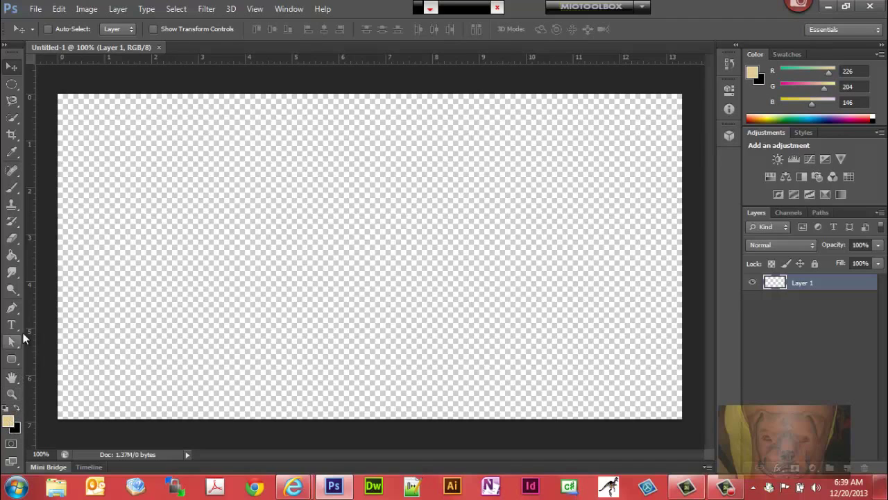
left_click(14, 257)
left_click(42, 267)
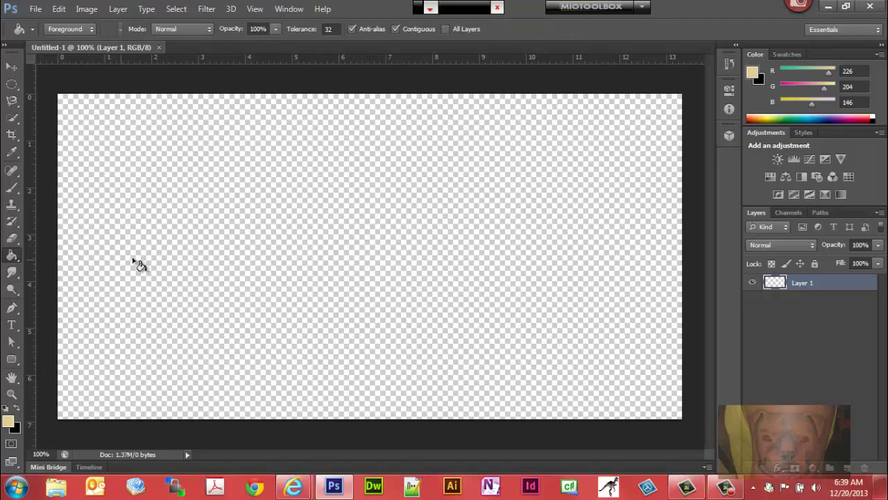
left_click(141, 263)
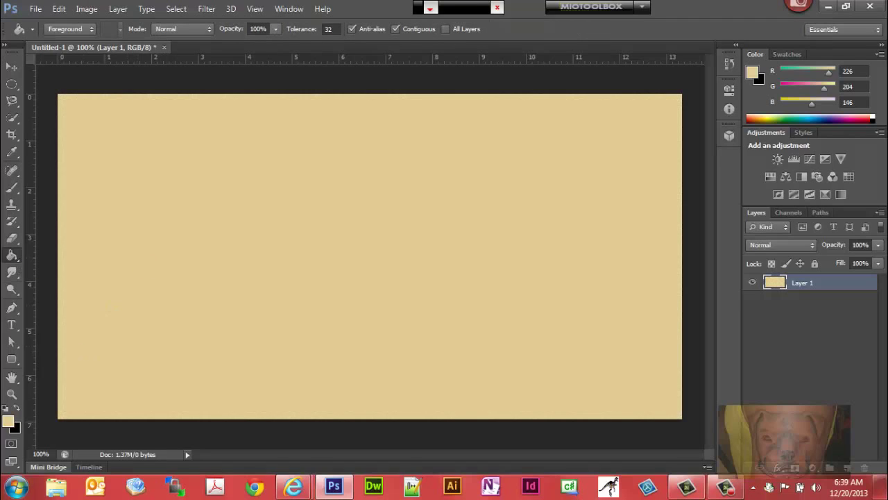
Step: Add the text PENSACOLA in black 72 pt Impact near the canvas's upper left
left_click(16, 411)
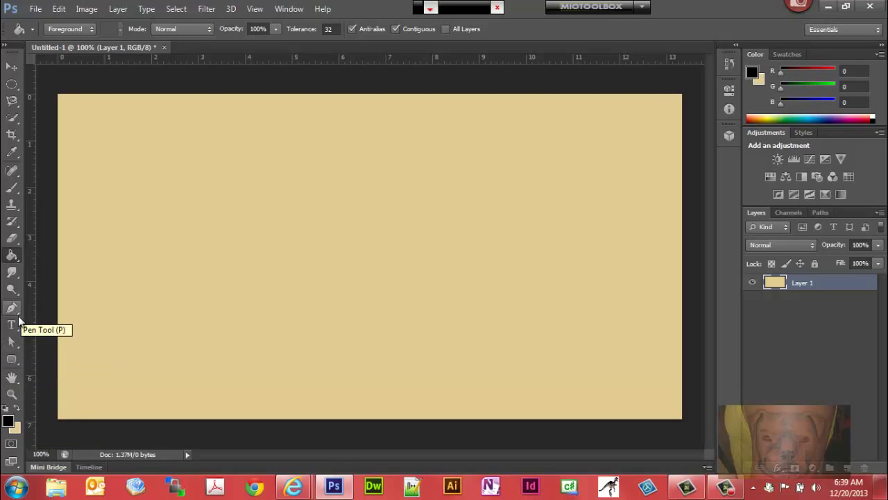
left_click(15, 330)
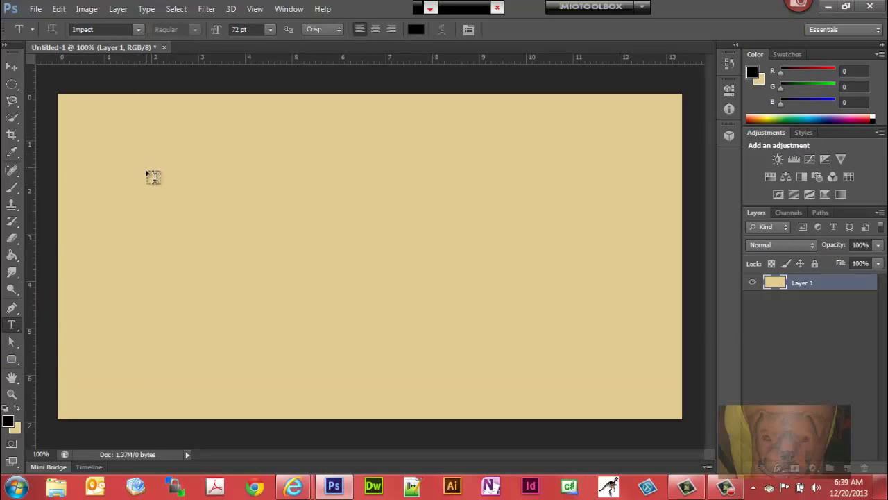
left_click(137, 160)
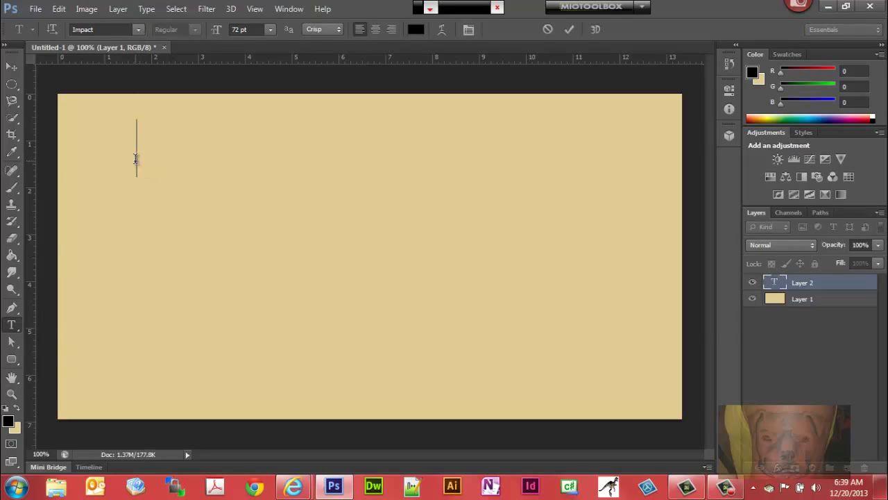
type("PE")
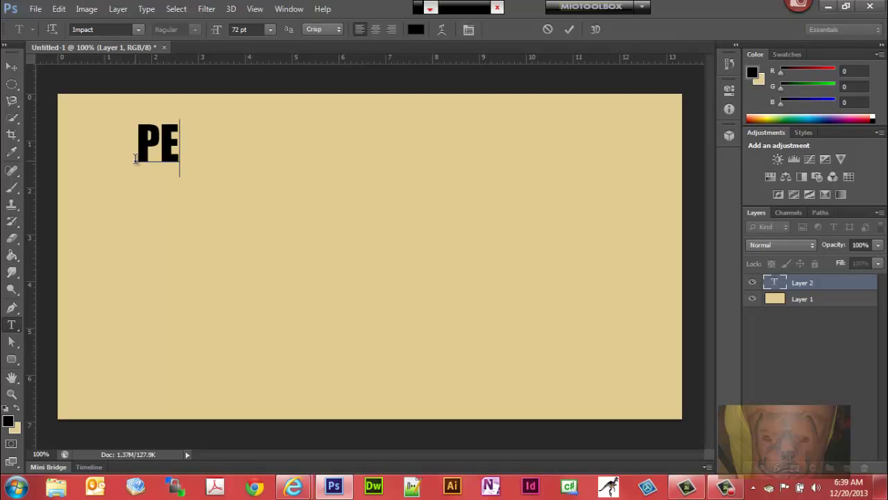
type("NSACOLA")
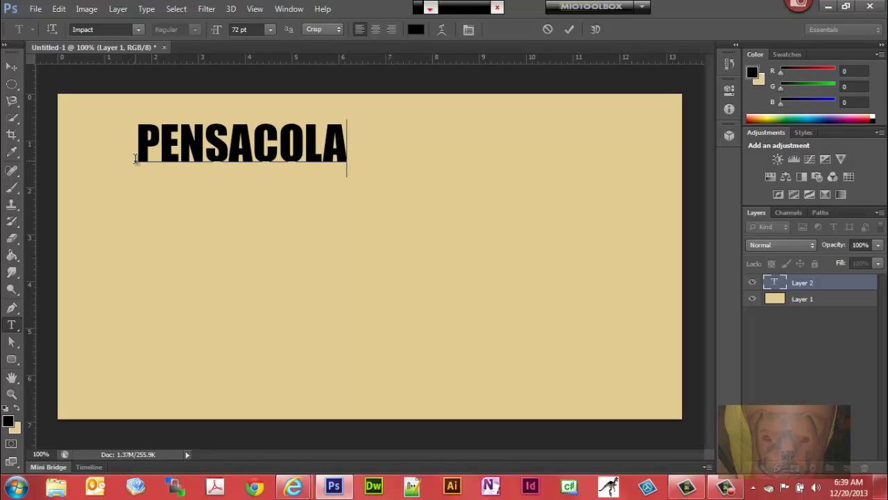
Step: Scale the PENSACOLA text up to about 149 pt so it spans most of the canvas width, and commit it
key("ctrl")
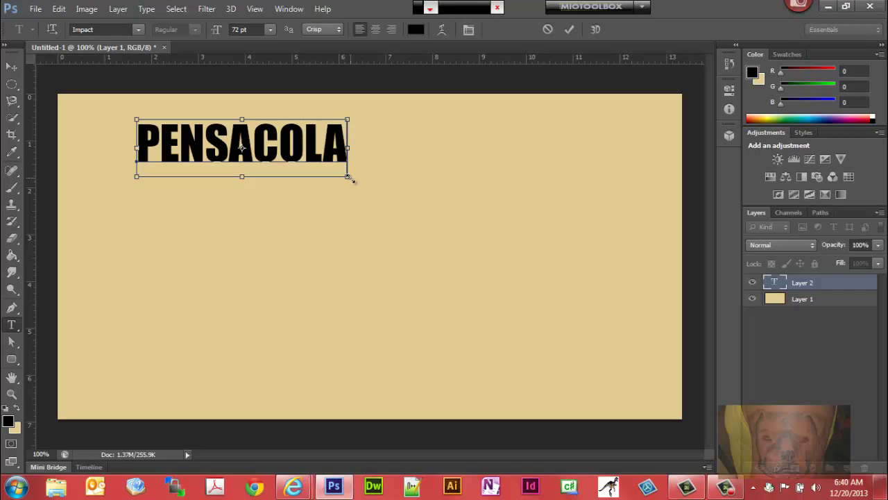
left_click_drag(351, 178, 558, 301)
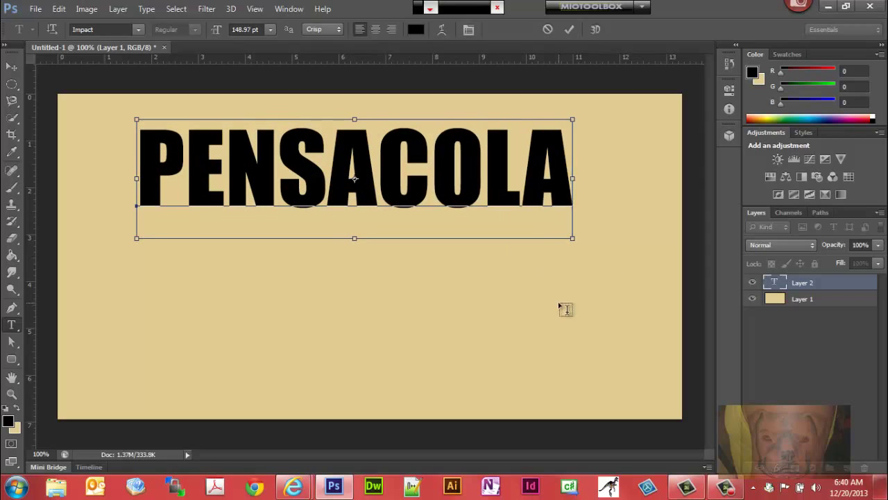
left_click(34, 8)
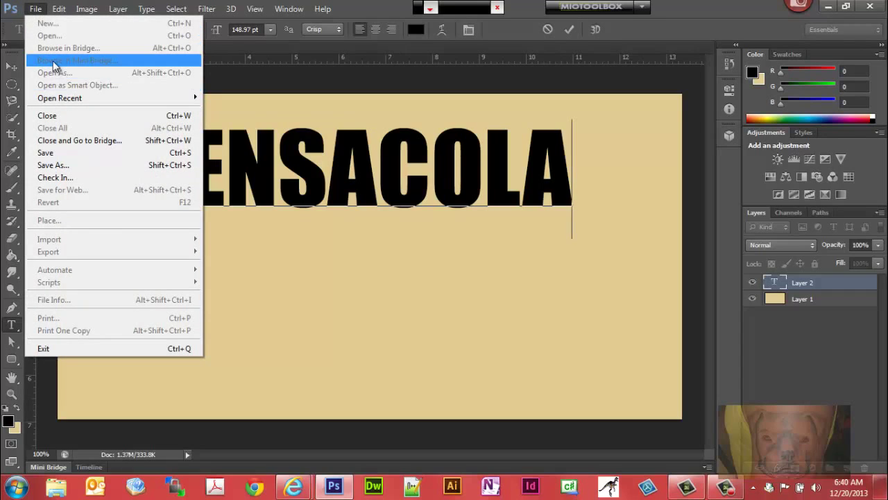
left_click(307, 286)
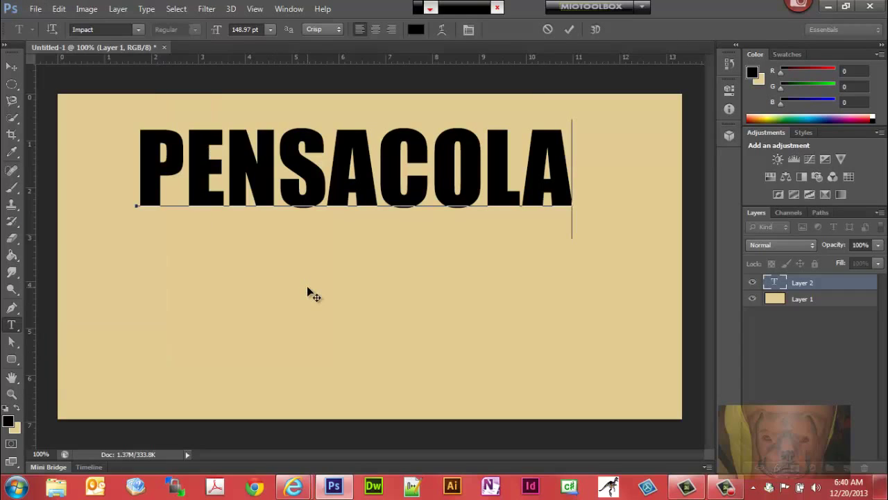
left_click(570, 29)
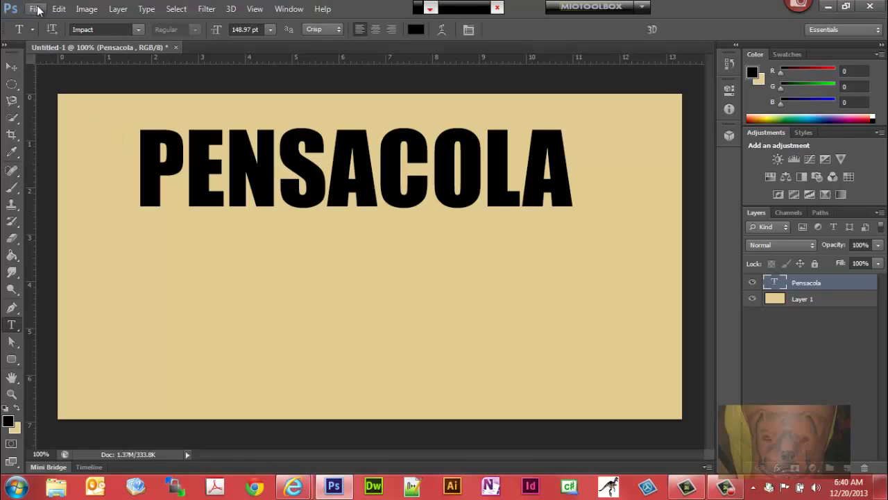
Step: Rename the tan-filled layer as Background
double_click(803, 299)
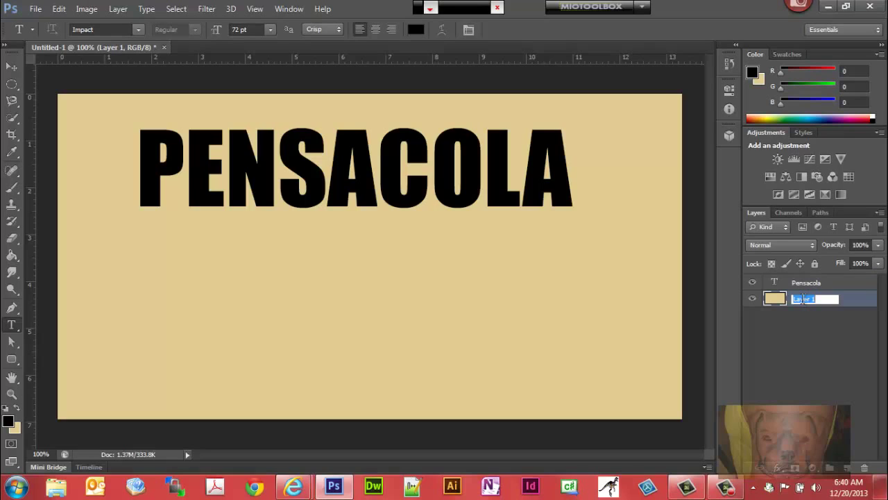
type("Background")
key("Return")
Step: Place the Ferris wheel beach photo DSC00680.JPG from the Pensacola Pier 04-20-2013 folder above the Background layer
left_click(34, 11)
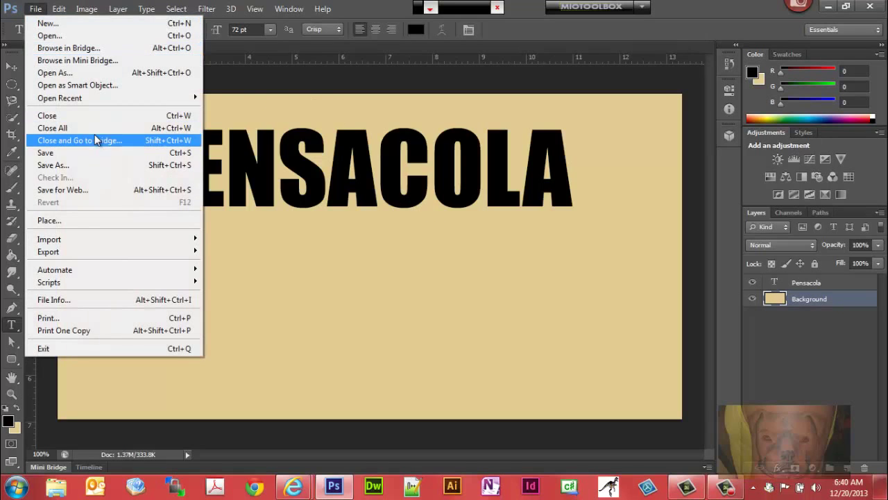
left_click(79, 221)
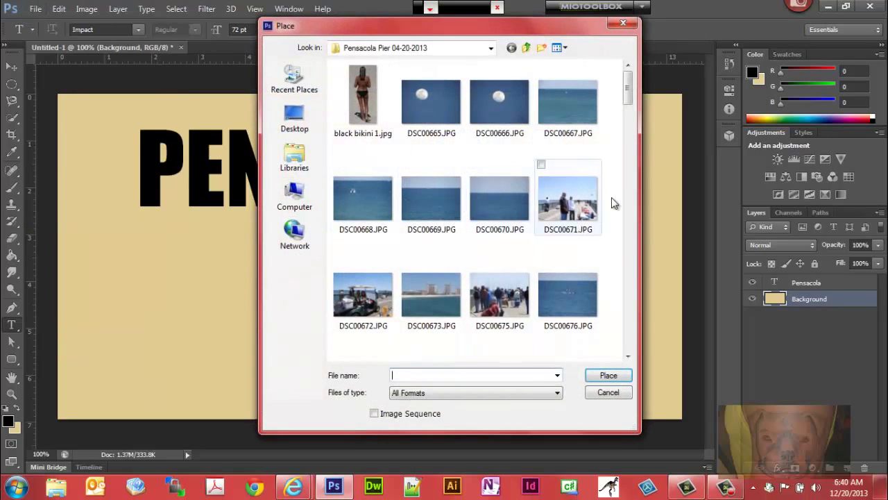
left_click_drag(628, 95, 629, 122)
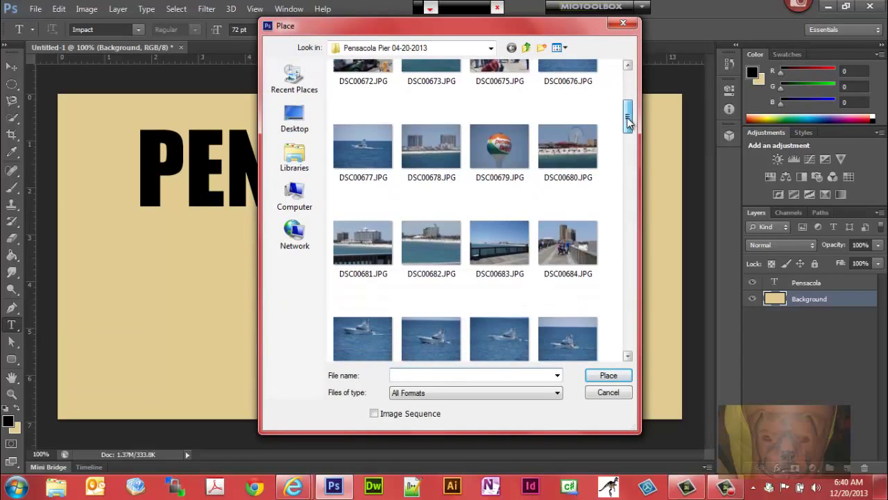
left_click(586, 139)
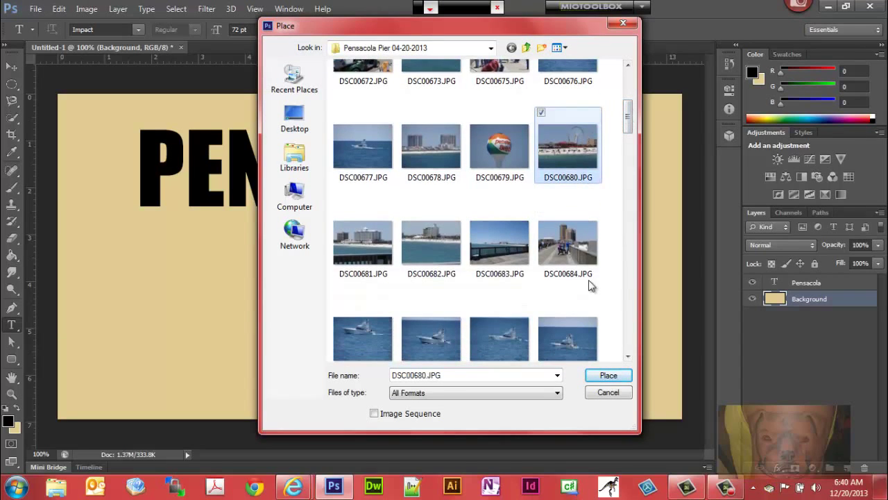
left_click(603, 374)
Step: Scale the PENSACOLA text down to about 133.6 pt and move it down and right to fit within the photo
double_click(774, 284)
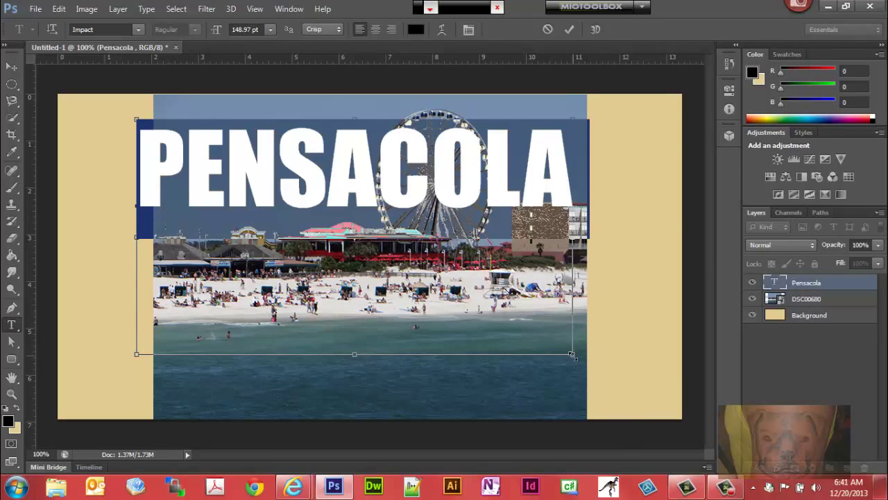
left_click_drag(570, 354, 535, 317)
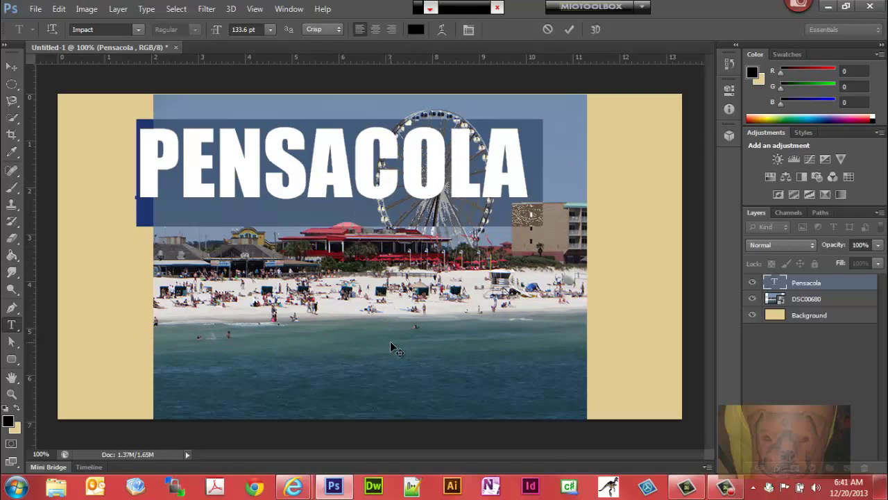
left_click_drag(390, 342, 426, 375)
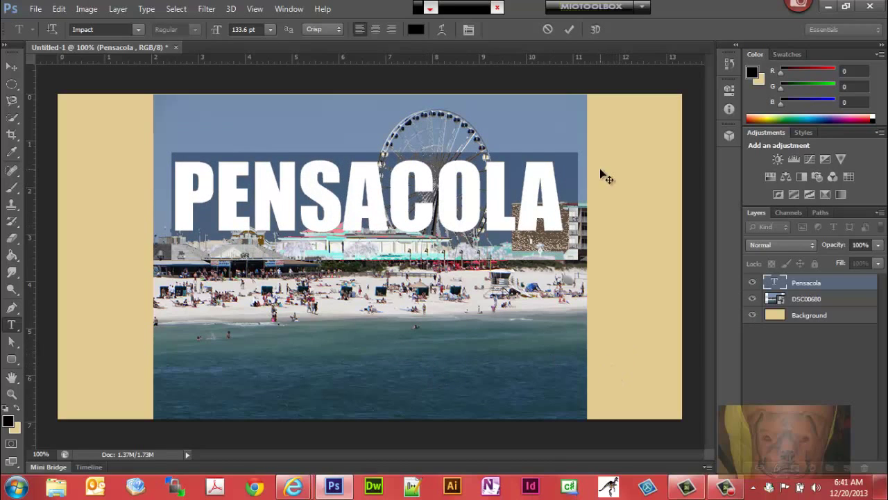
left_click(569, 29)
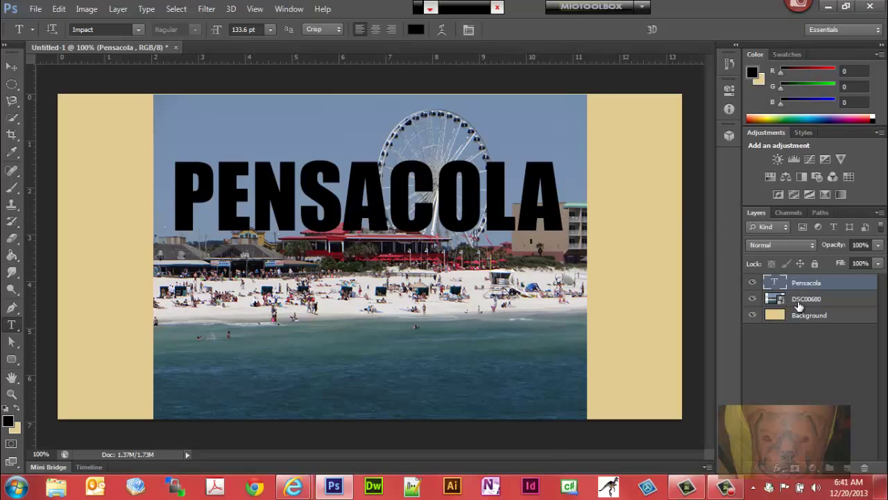
Step: Move the DSC00680 layer above the Pensacola text layer and clip it to the text with a clipping mask
left_click_drag(799, 305, 798, 281)
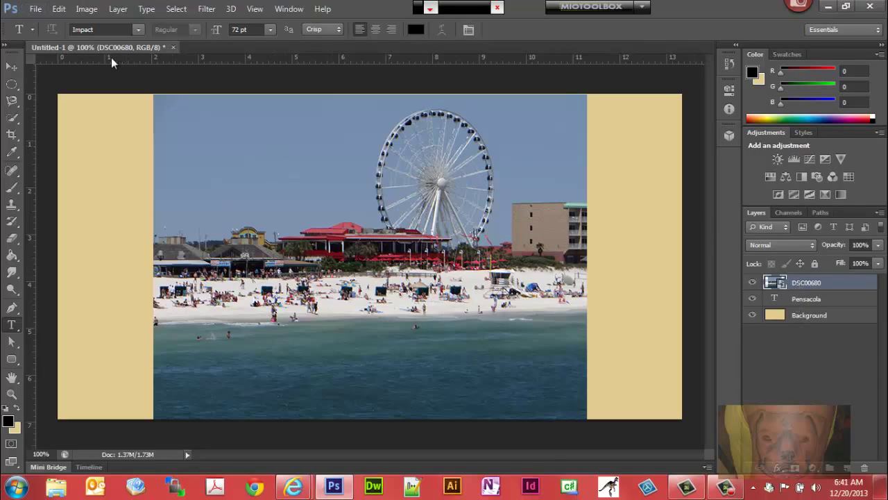
left_click(119, 9)
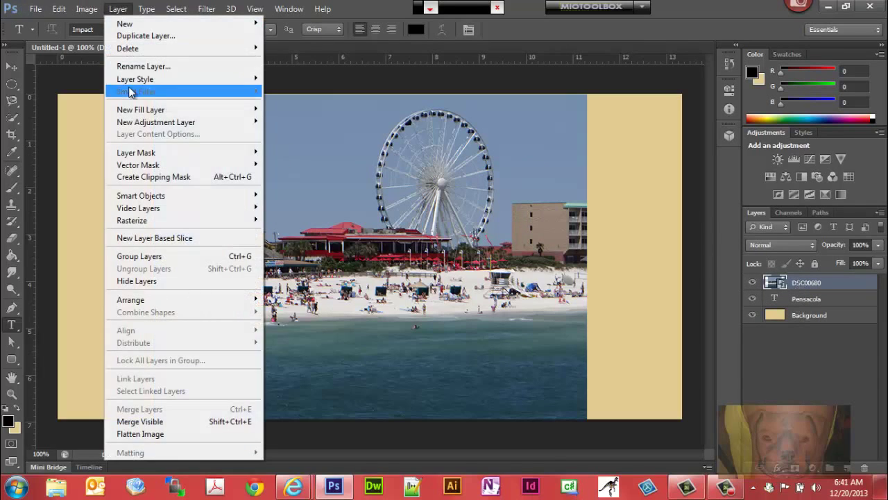
left_click(159, 177)
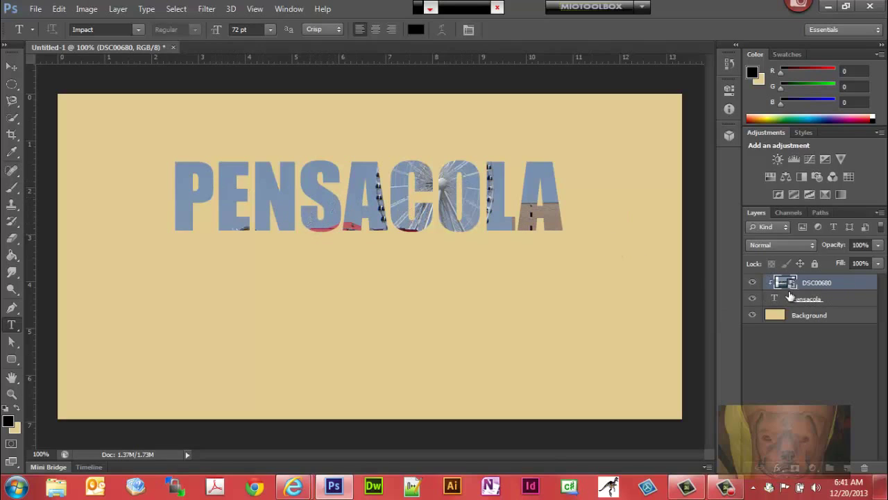
Step: Move the Pensacola text layer down about 0.6 inches so the letters cover more of the beachfront buildings
left_click(842, 306)
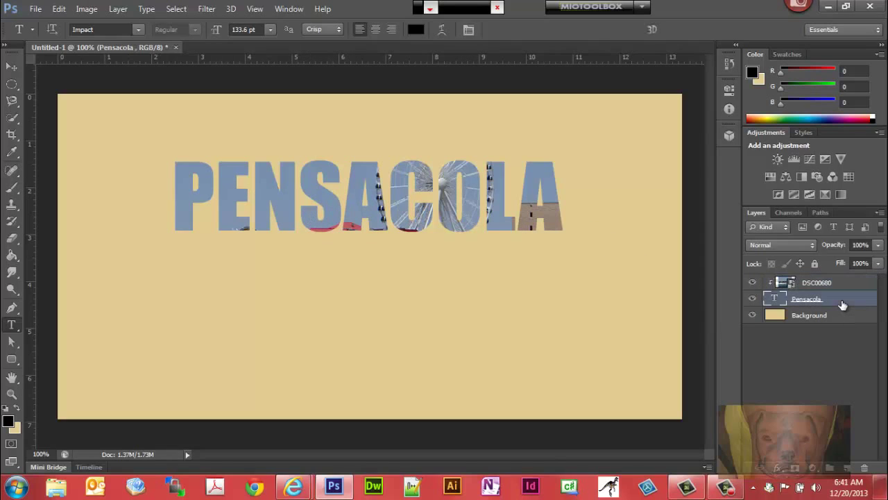
left_click(15, 66)
left_click_drag(360, 220, 358, 238)
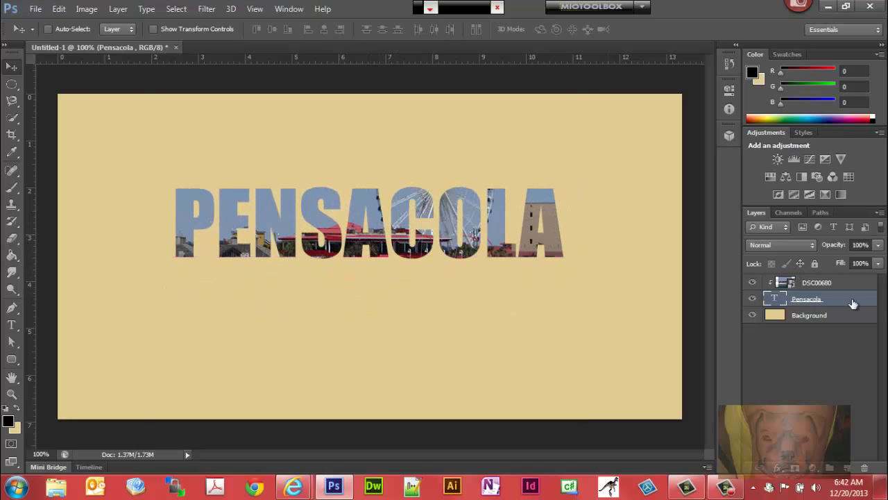
Step: Shift the clipped DSC00680 photo up and left within the letters, and move the Pensacola text down about 0.8 inches
left_click(786, 283)
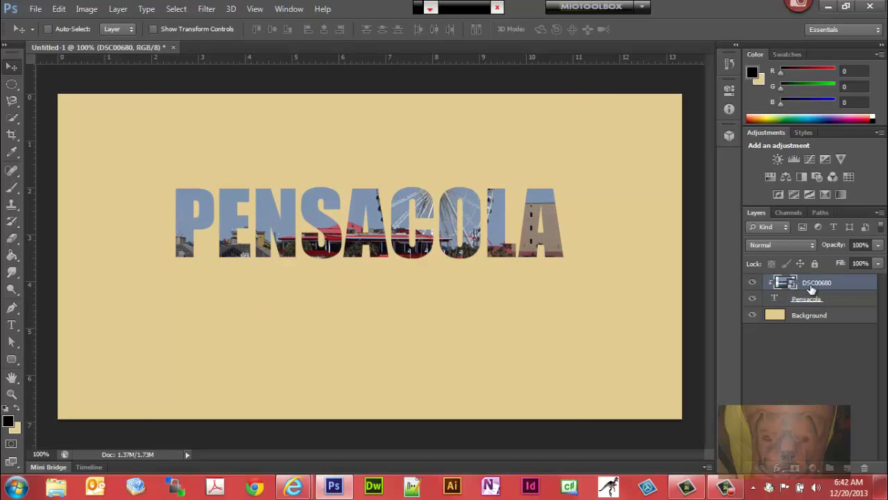
left_click_drag(442, 215, 419, 194)
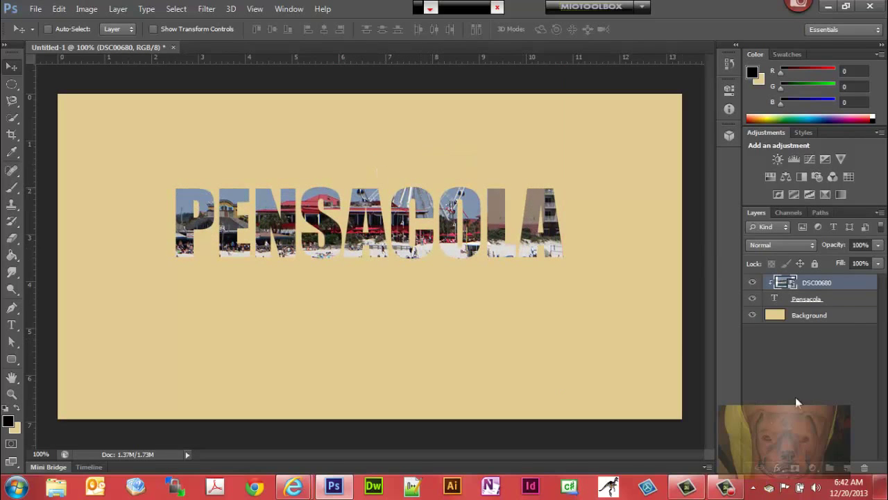
left_click(836, 305)
left_click_drag(380, 220, 379, 255)
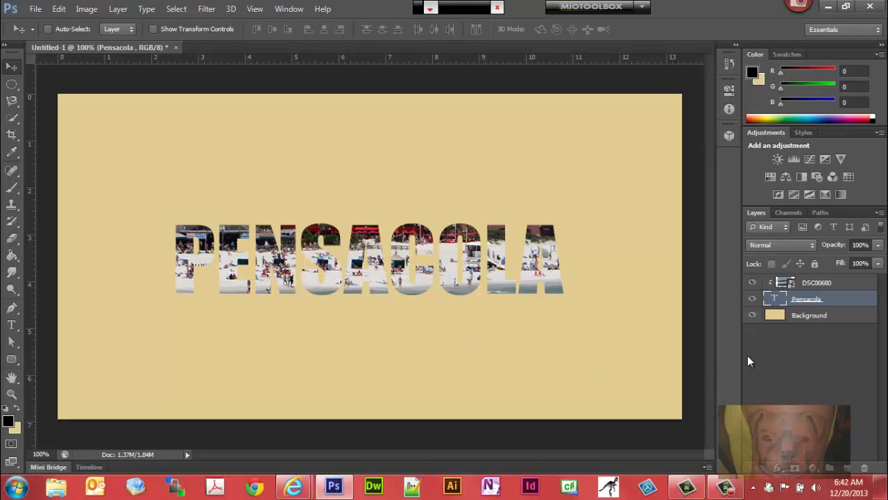
Step: Hide the Background layer to check the photo-filled letters on transparency, and show it again
left_click(753, 316)
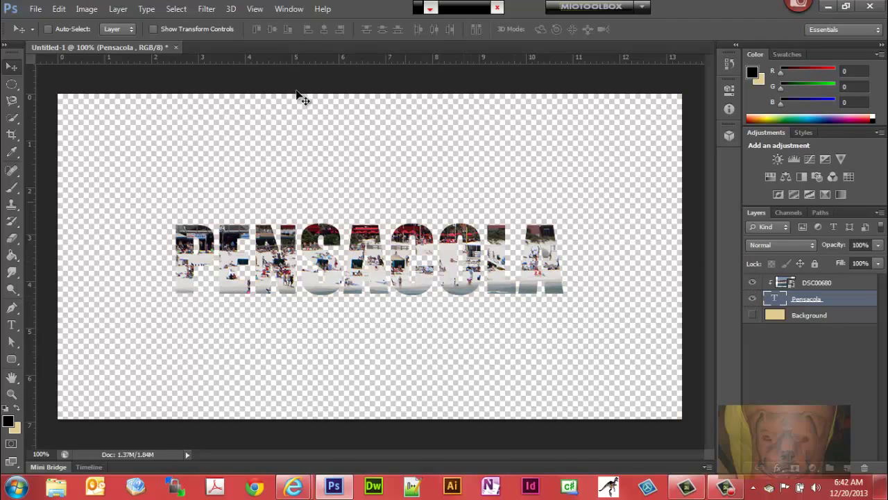
left_click(753, 315)
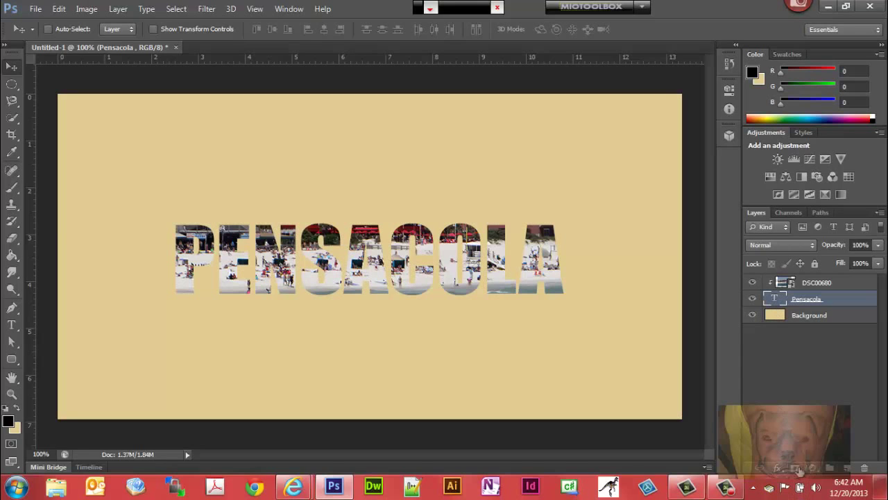
Step: Add a 3 px black stroke layer style to the Pensacola text layer, with its position set to Outside
left_click(777, 469)
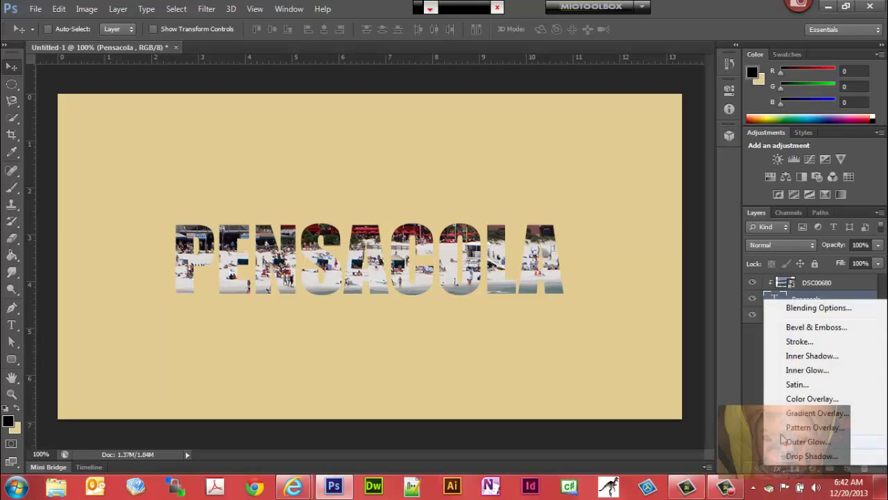
left_click(798, 341)
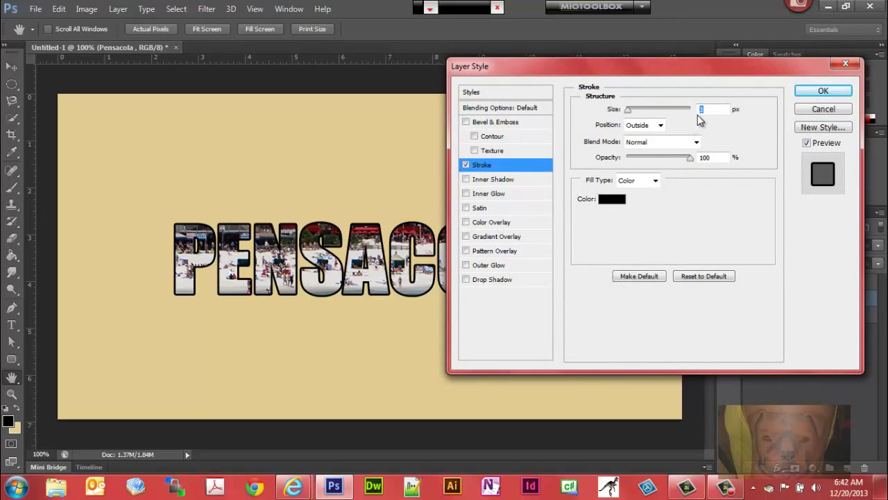
left_click(661, 125)
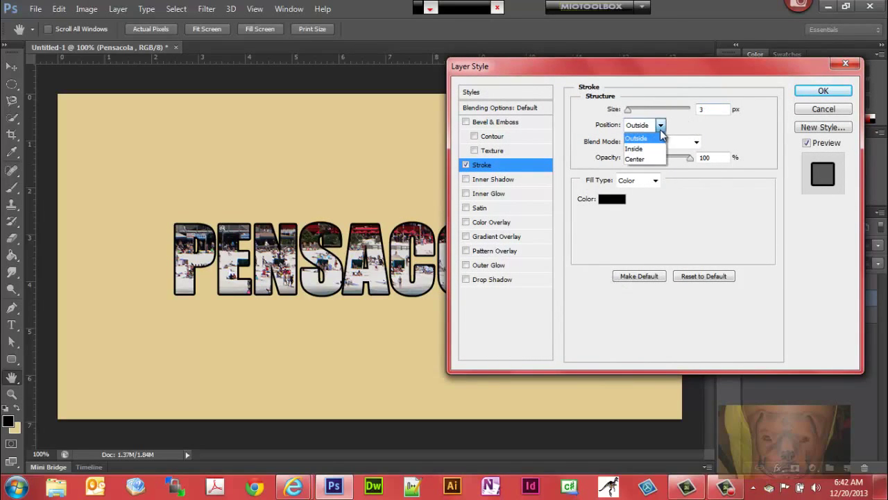
left_click(652, 136)
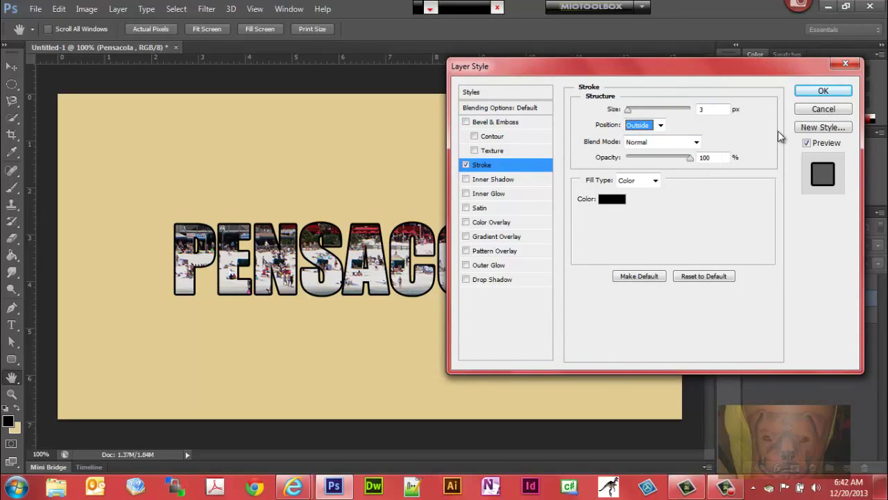
Step: Add an inner shadow to the Pensacola text with a distance of 8 px and a size of 3 px
left_click(467, 180)
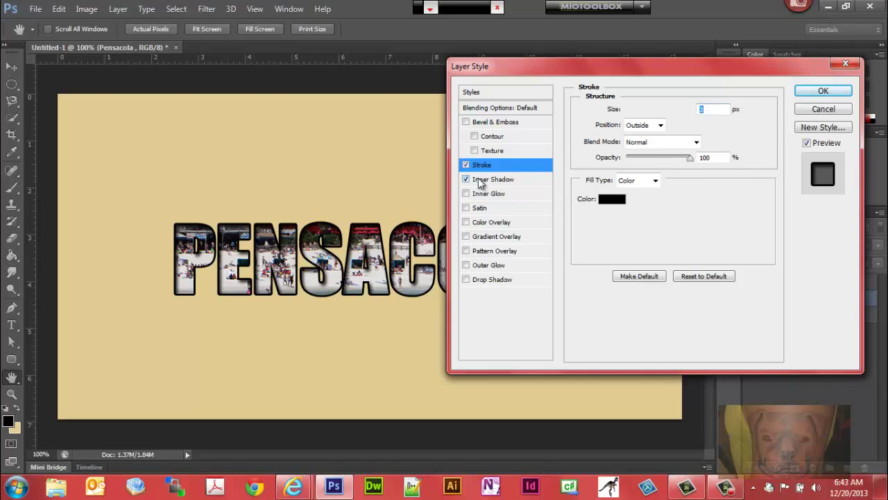
left_click(480, 179)
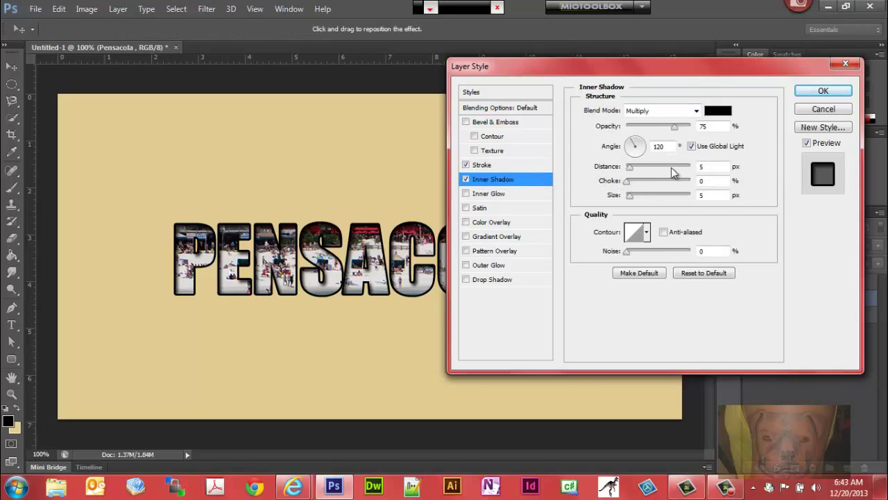
left_click(711, 165)
type("8")
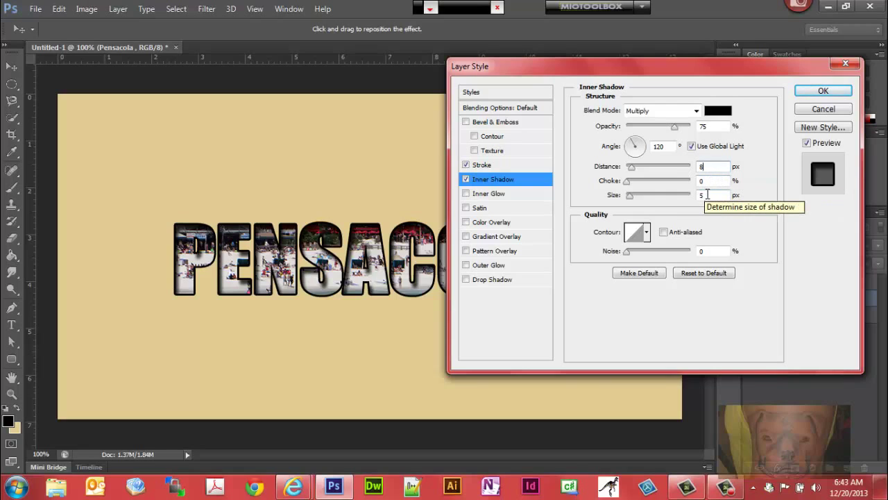
left_click(708, 195)
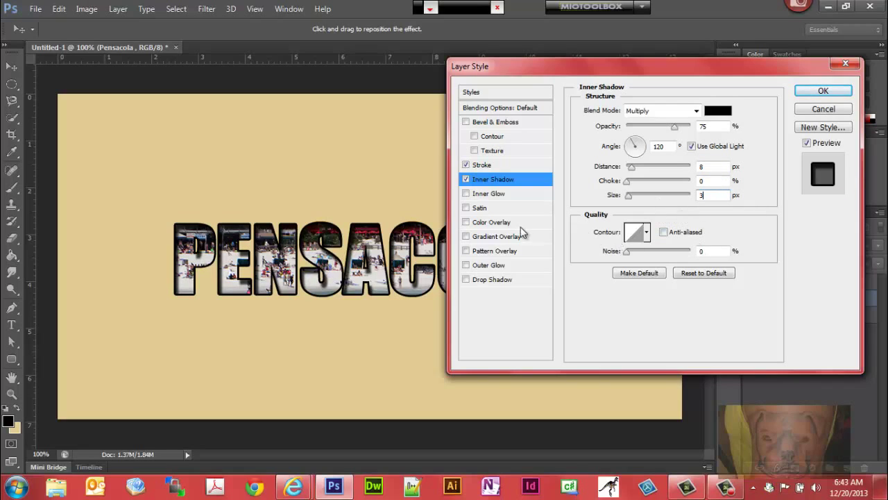
Step: Add a drop shadow with a distance of 8 px and a size of 3 px, and apply the layer styles to the text
left_click(484, 279)
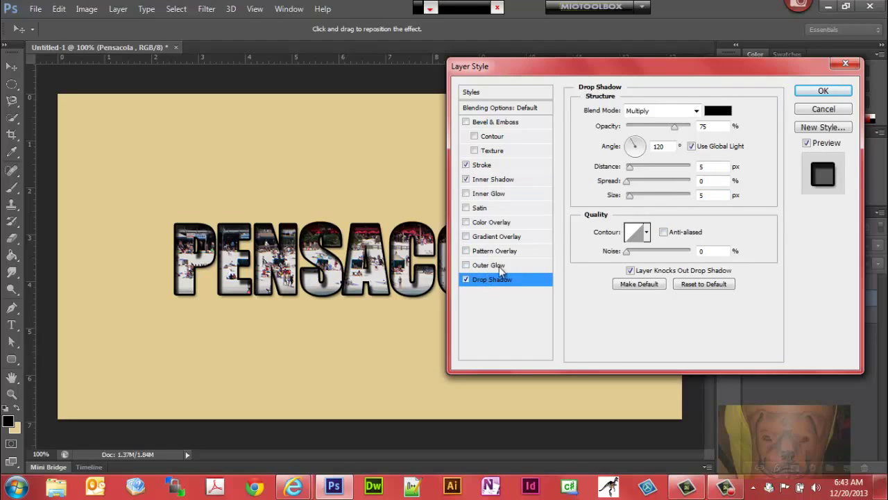
double_click(706, 165)
type("8")
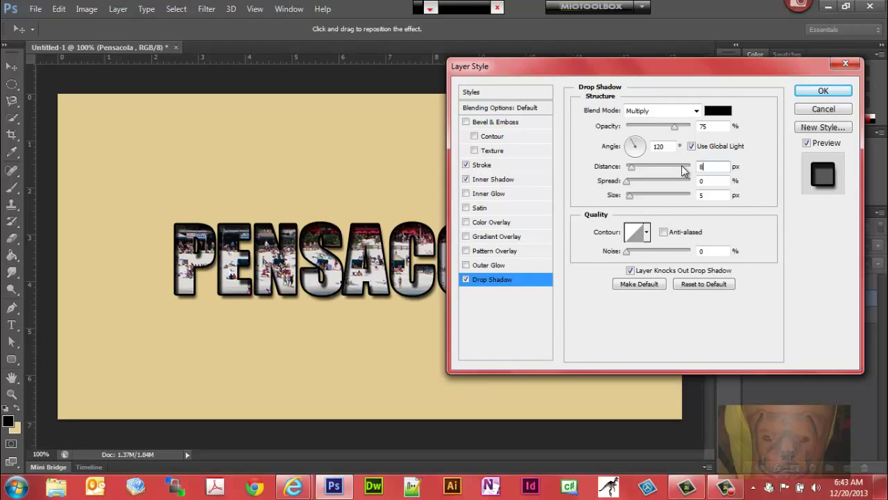
double_click(708, 195)
type("3")
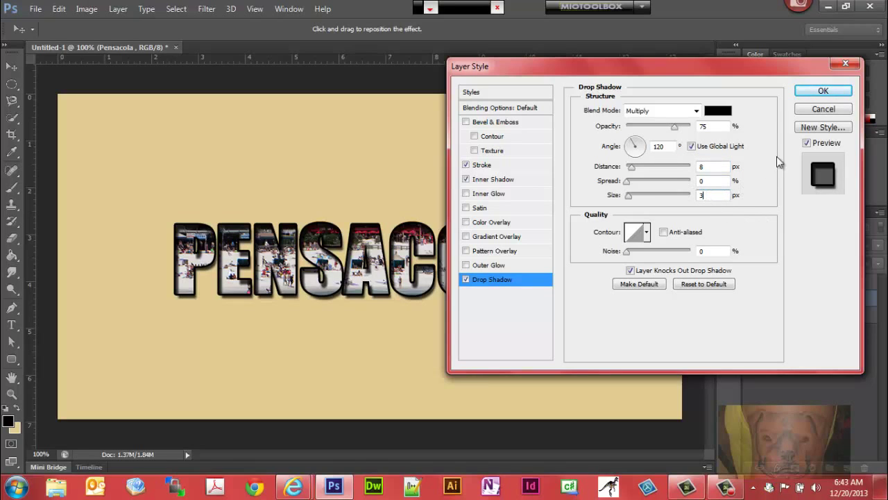
left_click(822, 92)
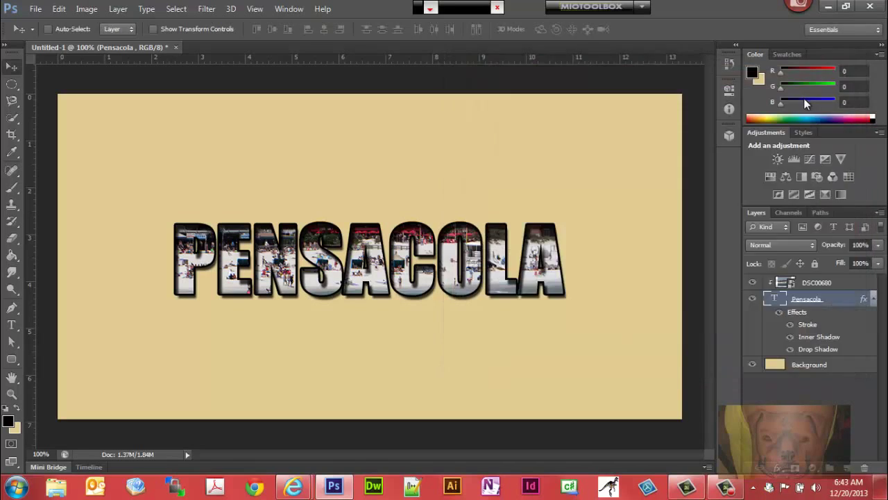
Step: Shift the clipped DSC00680 photo slightly right and up within the PENSACOLA letters
left_click(813, 285)
left_click_drag(514, 266, 533, 257)
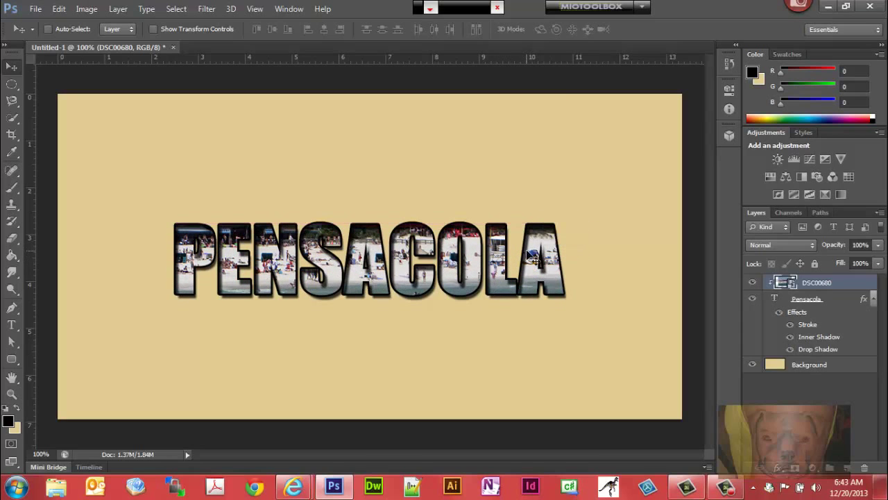